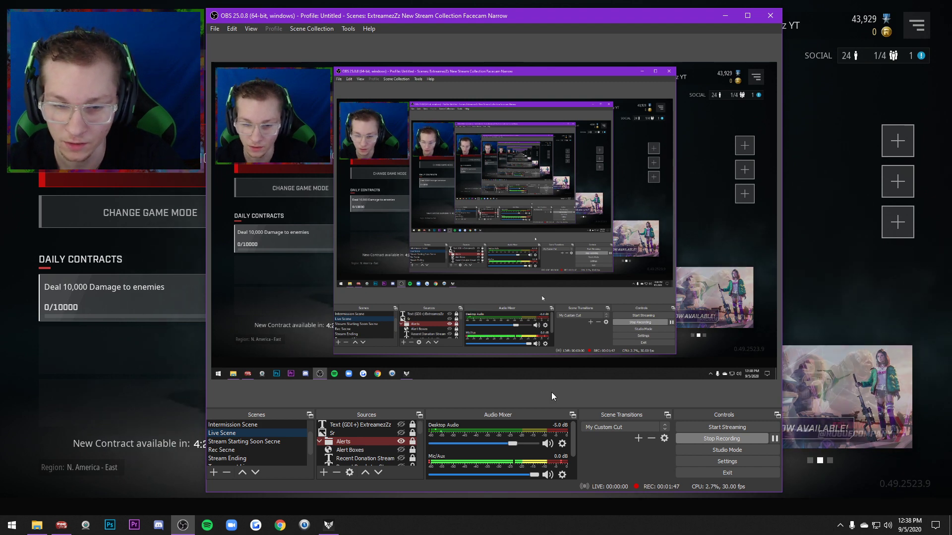
# Look through the channels in the audio mixer
pyautogui.scroll(-2, 513, 426)
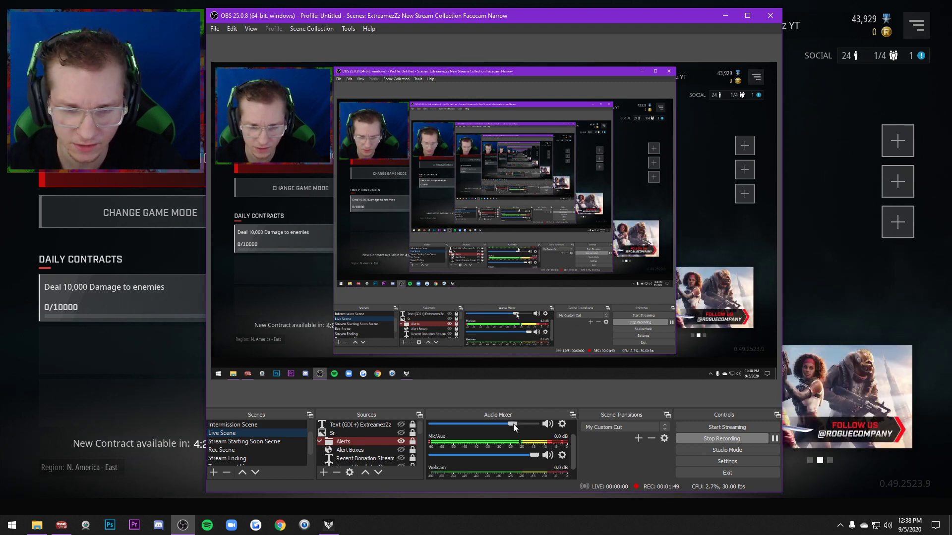
pyautogui.scroll(2, 494, 443)
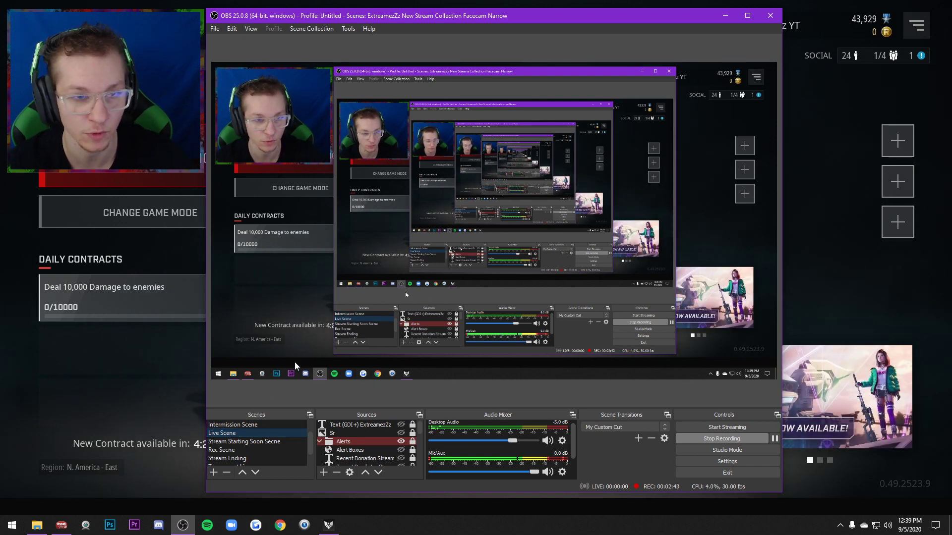
pyautogui.click(210, 475)
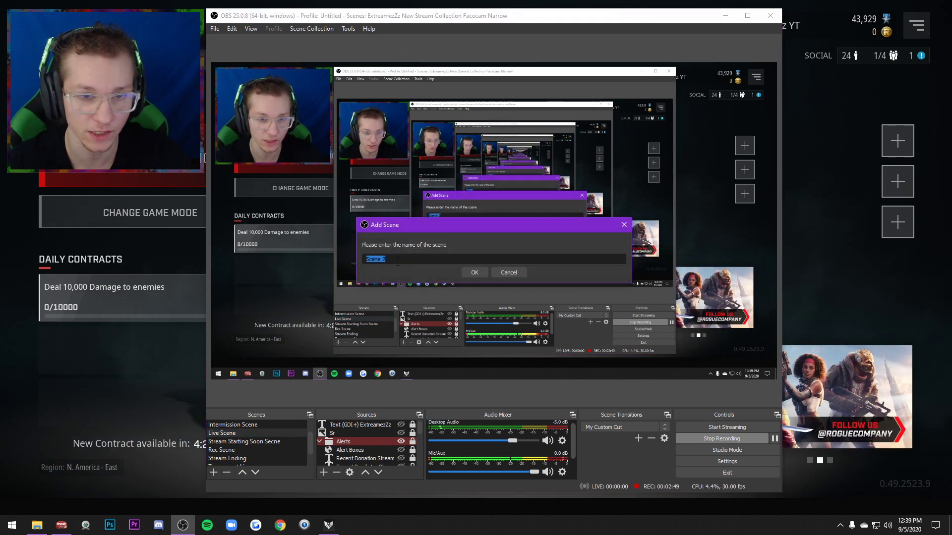
pyautogui.write('gofgkfpog')
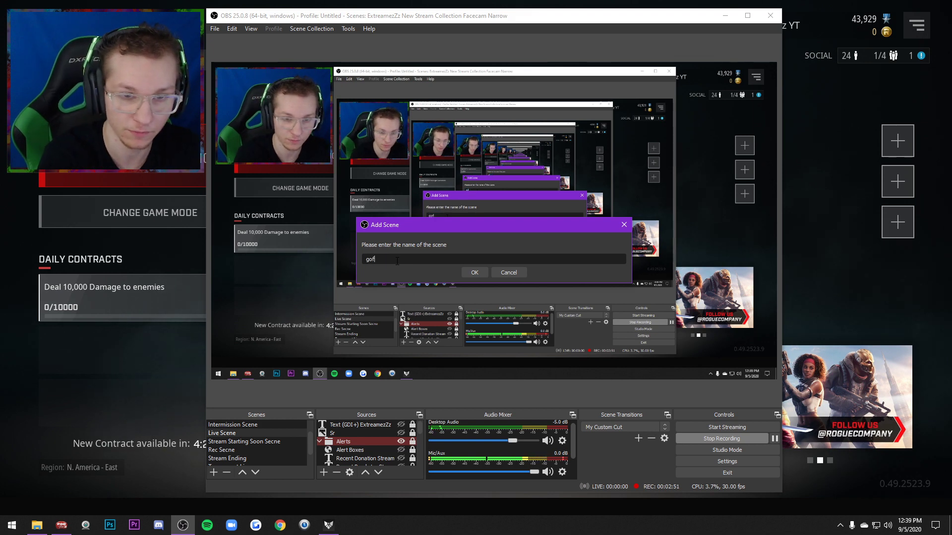
pyautogui.click(498, 272)
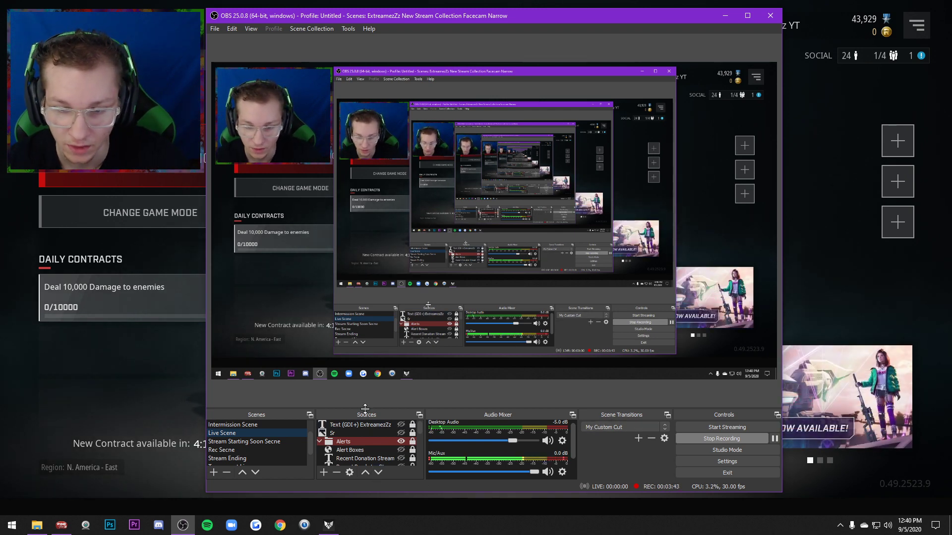
# Review the source types that can be added to the Live Scene, without adding one
pyautogui.click(322, 474)
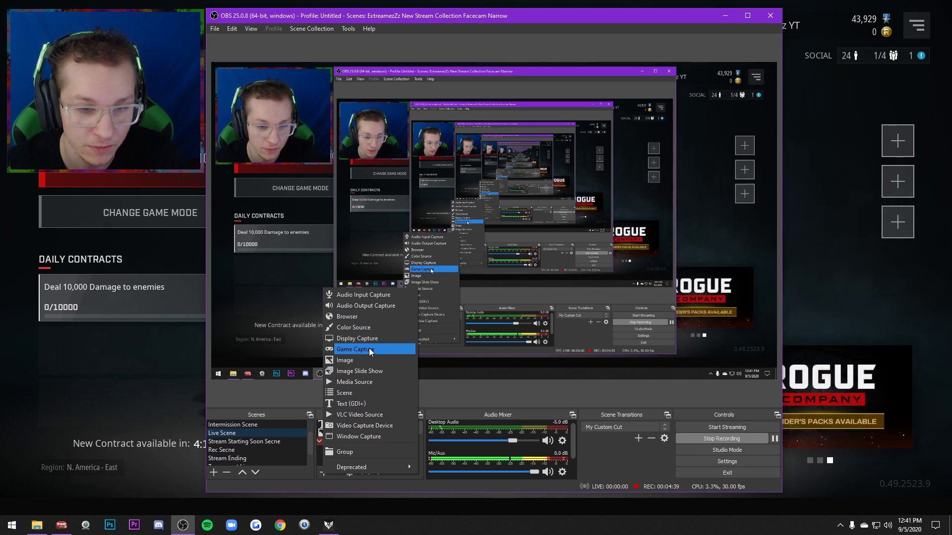
pyautogui.click(284, 390)
# Set the Window Capture source in the Screen group to capture the [RogueCompany.exe]: Rogue Company window
pyautogui.scroll(-5, 368, 449)
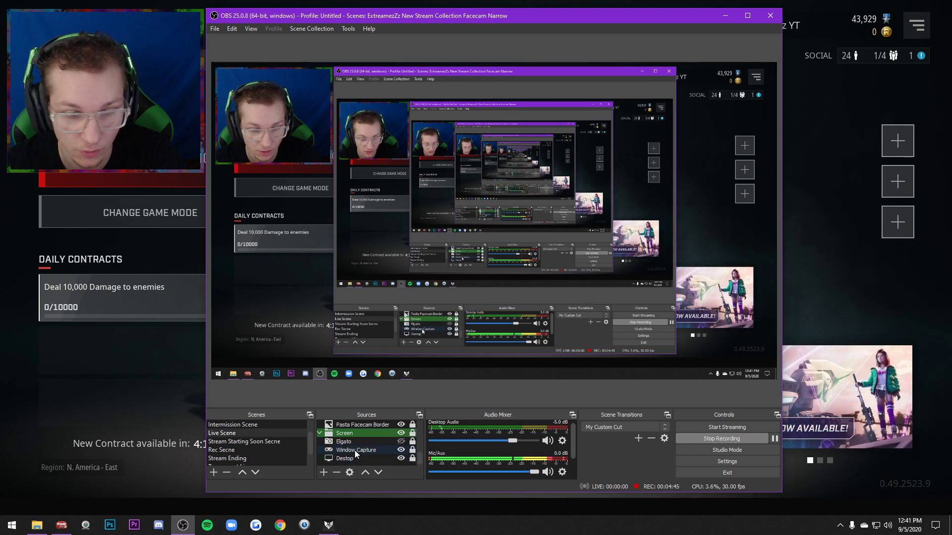
pyautogui.rightClick(356, 451)
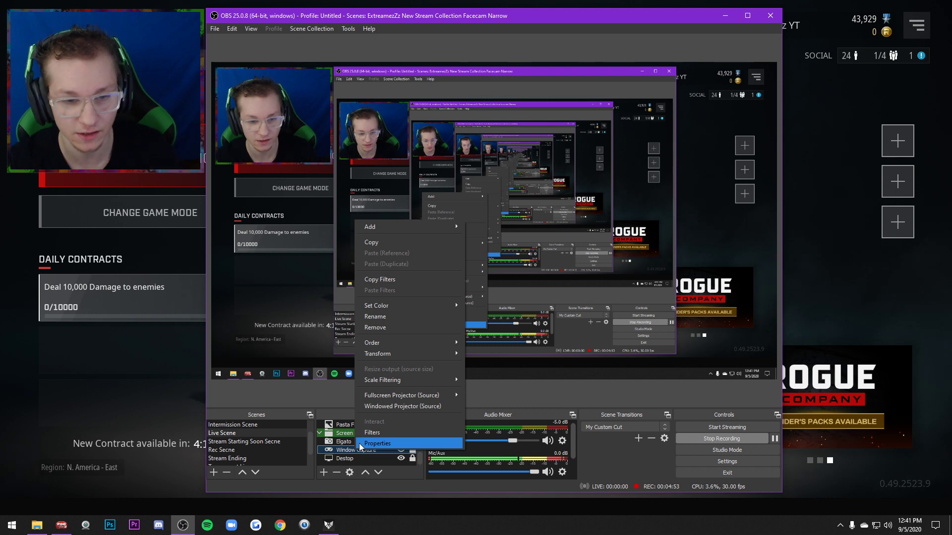
pyautogui.click(377, 443)
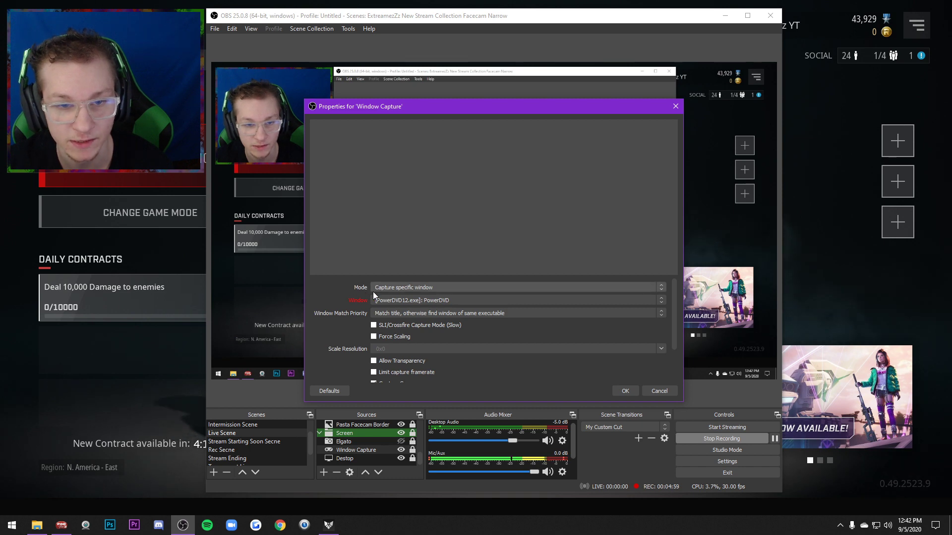
pyautogui.click(455, 302)
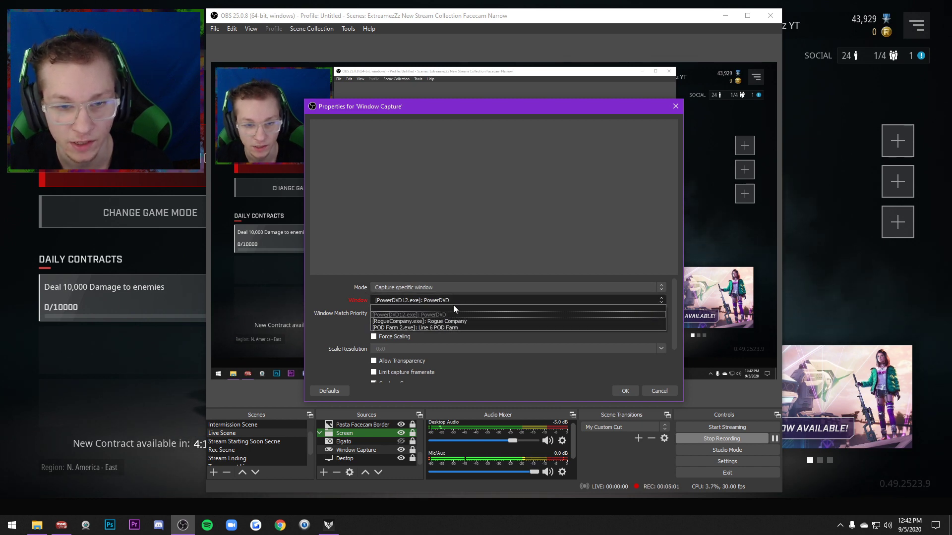
pyautogui.click(437, 322)
pyautogui.click(631, 389)
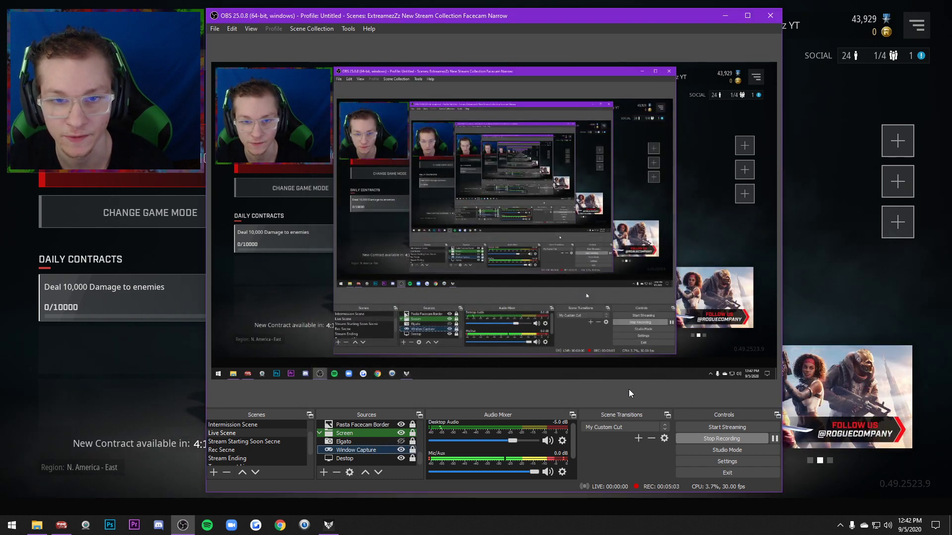
# Bring the Rogue Company game to the front, and return to OBS
pyautogui.click(819, 308)
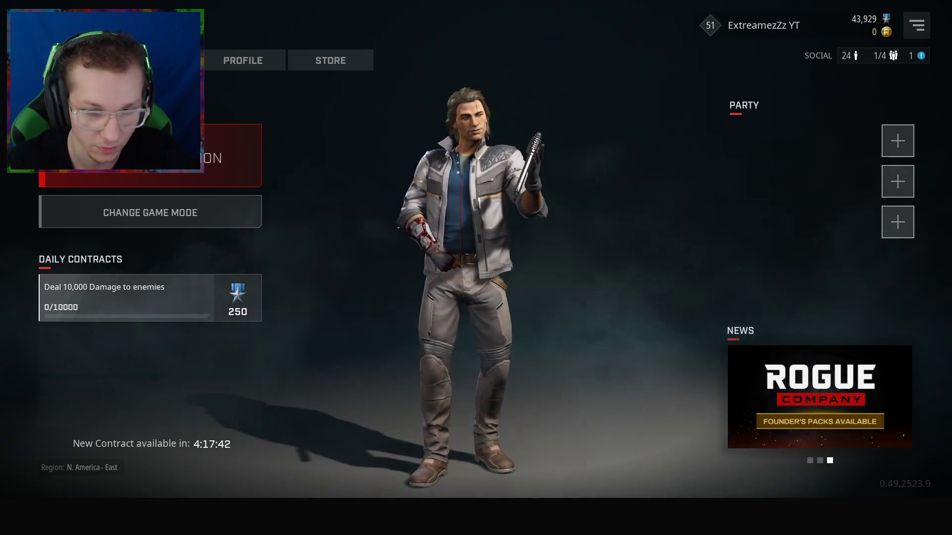
pyautogui.hotkey('alt', 'Tab')
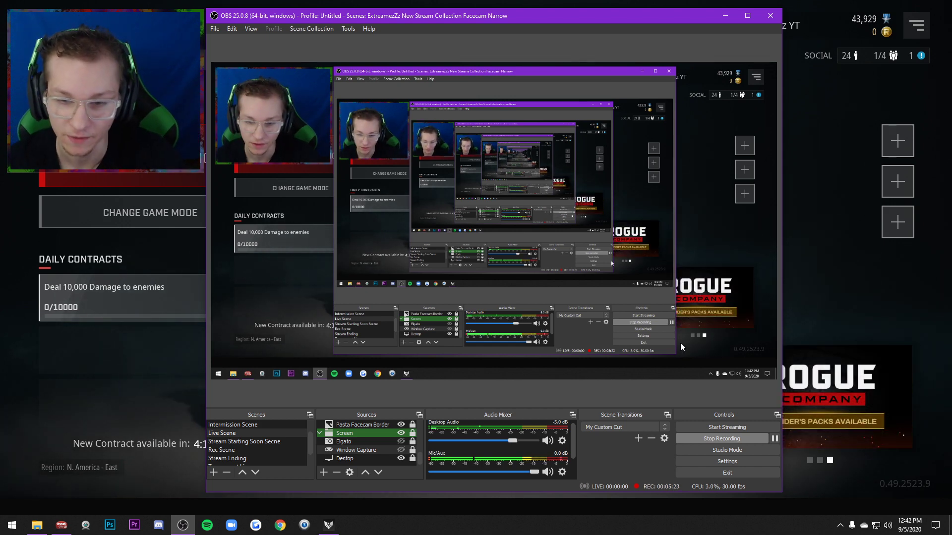
# Review the streaming service choices in the stream settings, keeping Twitch selected
pyautogui.click(709, 462)
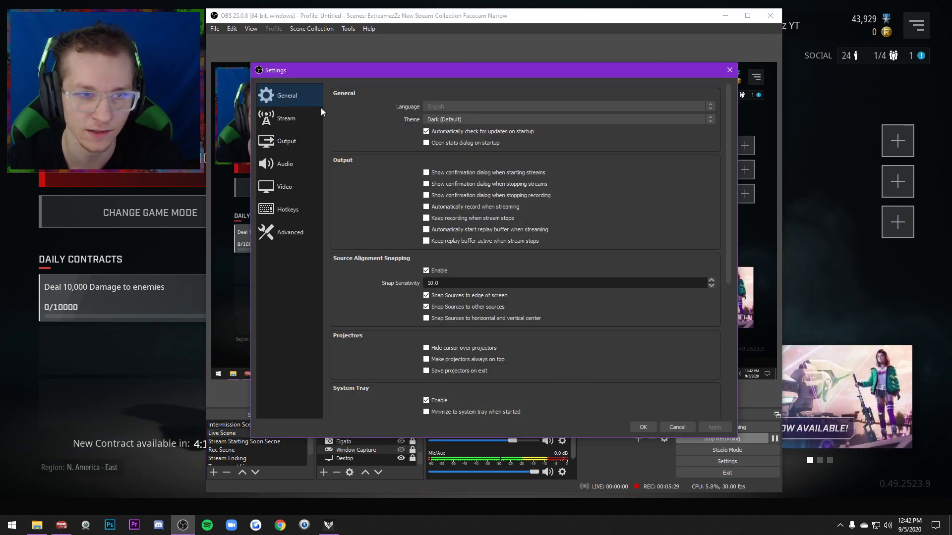
pyautogui.click(275, 120)
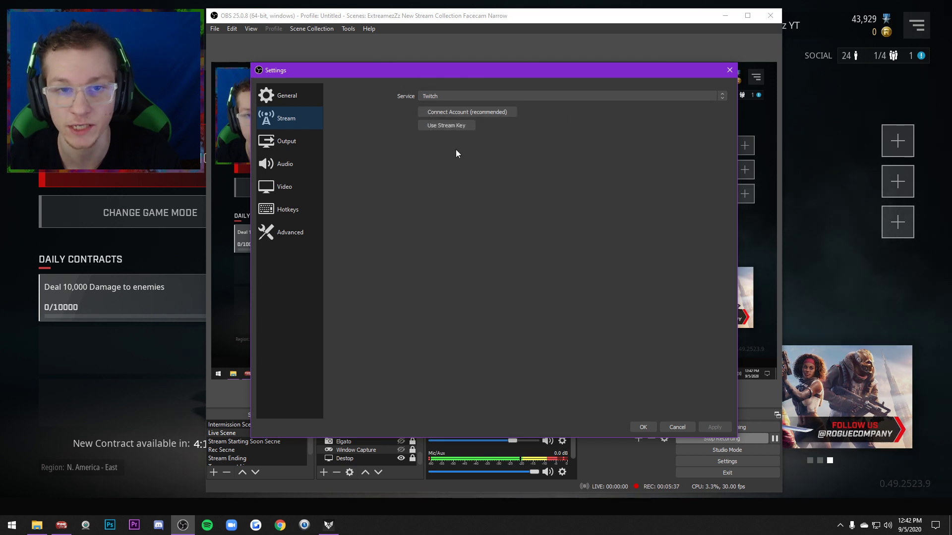
pyautogui.click(438, 94)
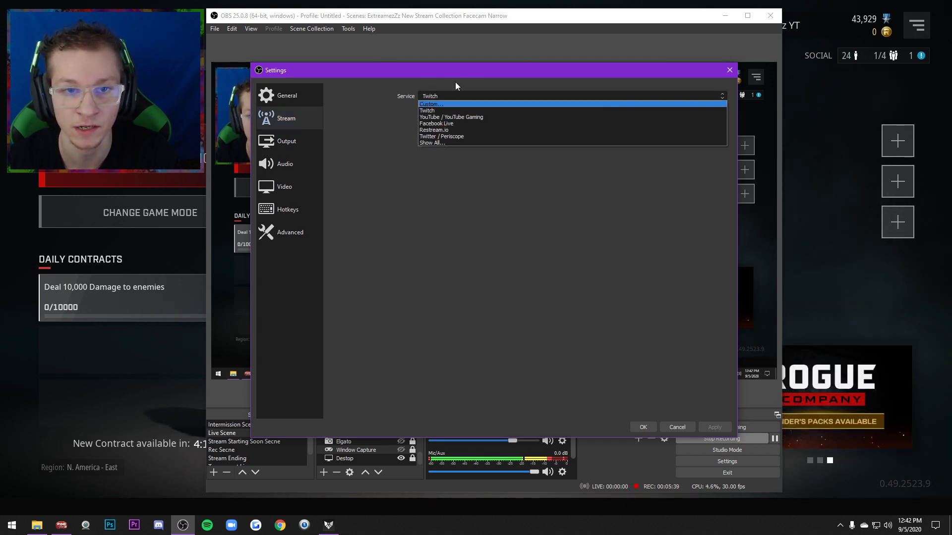
pyautogui.click(456, 95)
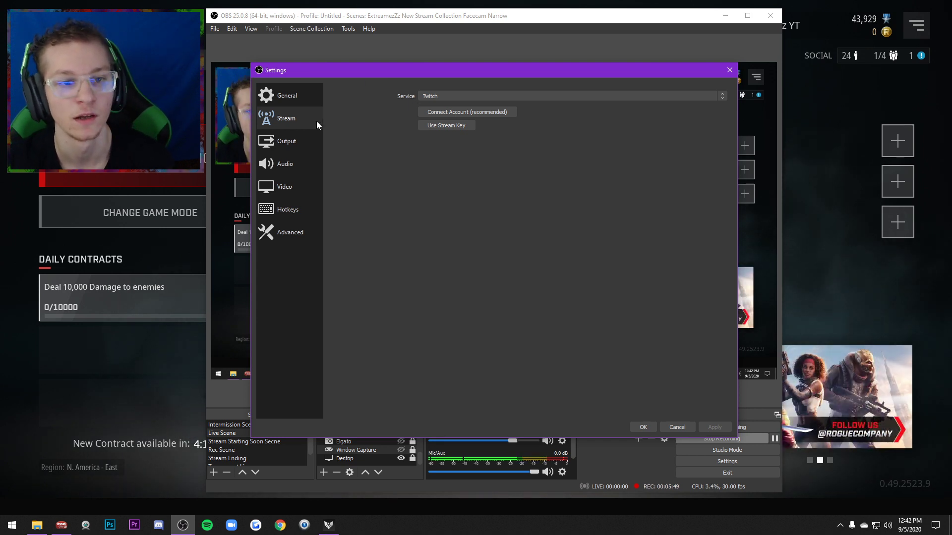
# Examine the streaming, recording and audio track output settings, plus the audio device settings, and close the settings
pyautogui.click(290, 143)
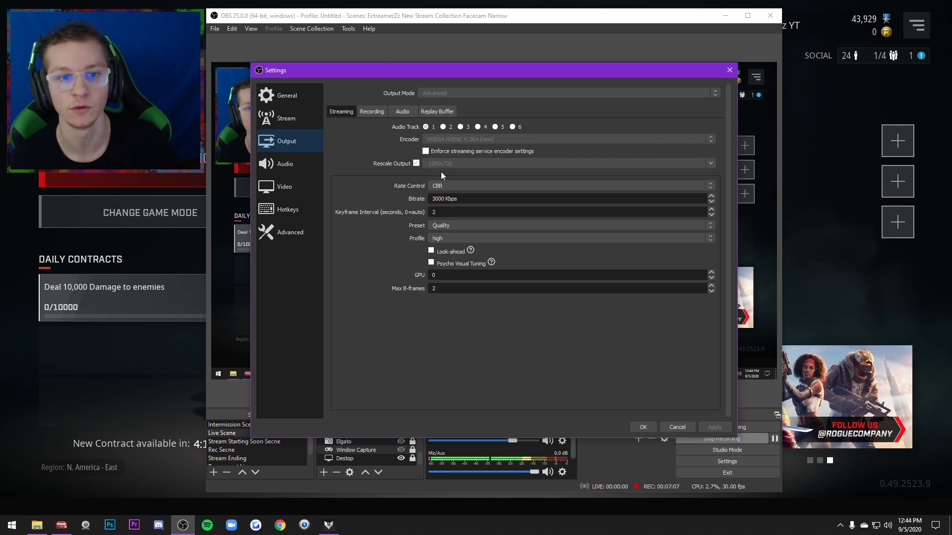
pyautogui.click(376, 112)
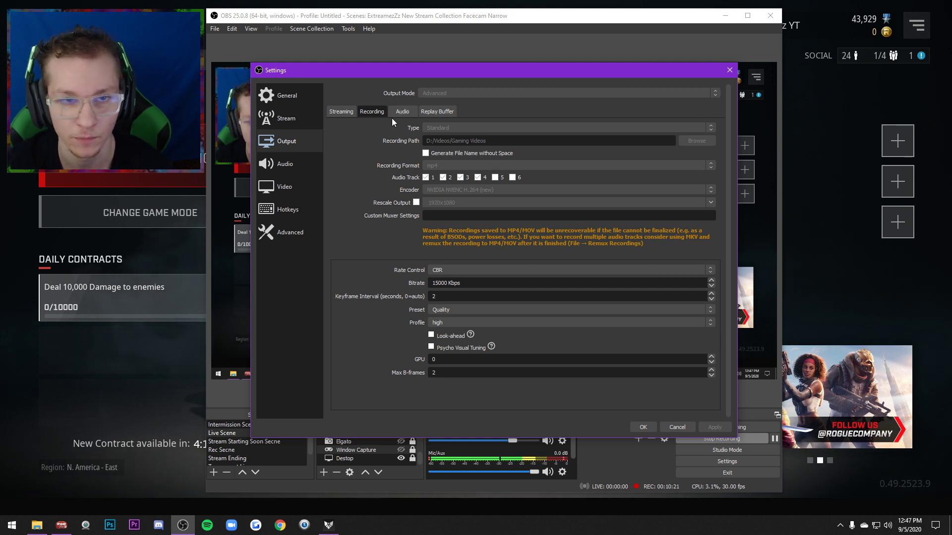
pyautogui.click(352, 113)
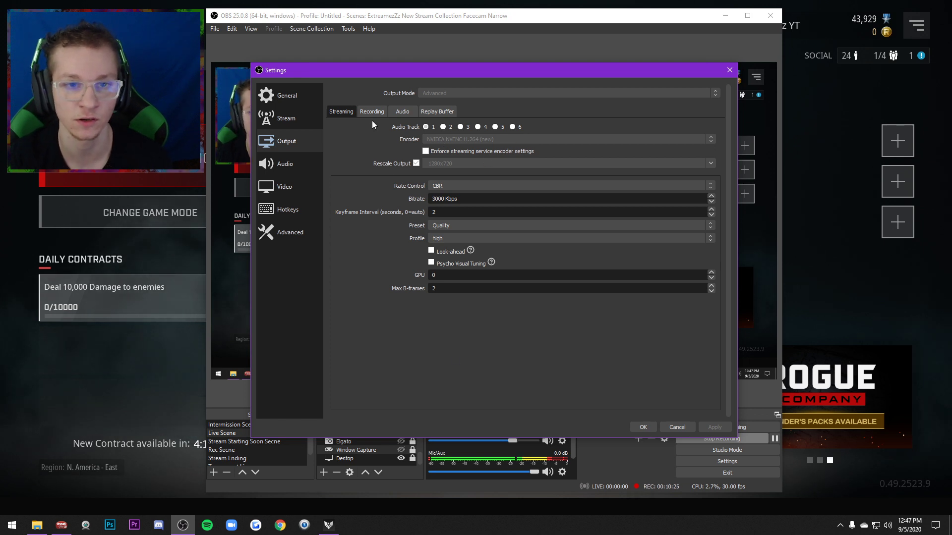
pyautogui.click(403, 114)
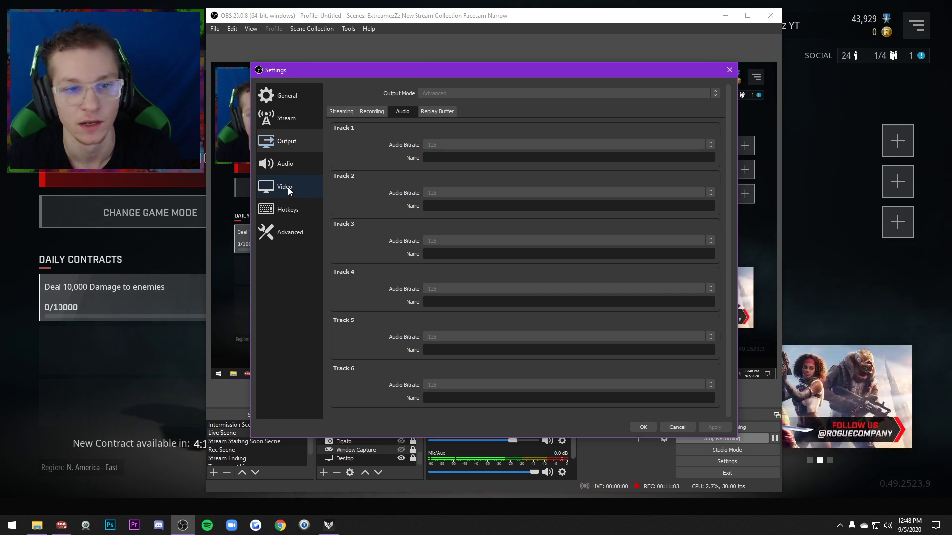
pyautogui.click(294, 163)
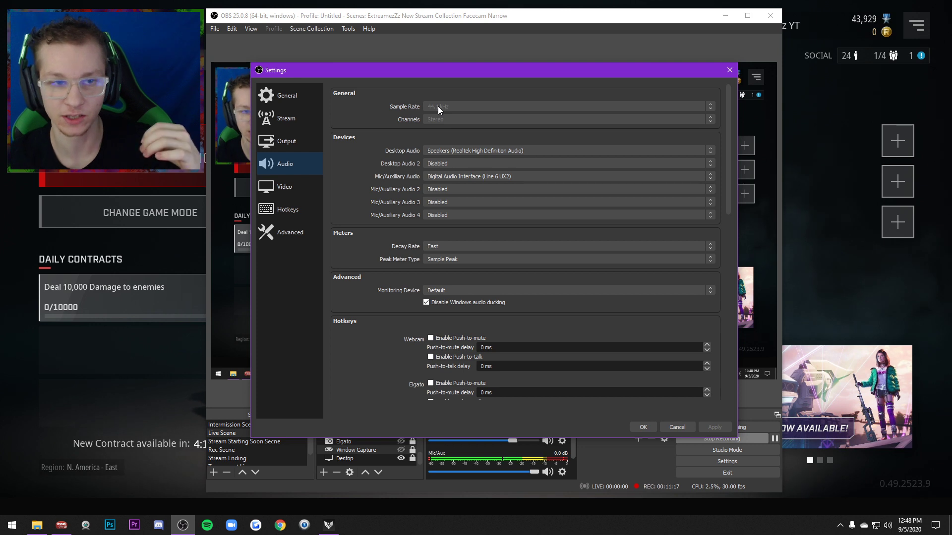
pyautogui.click(645, 427)
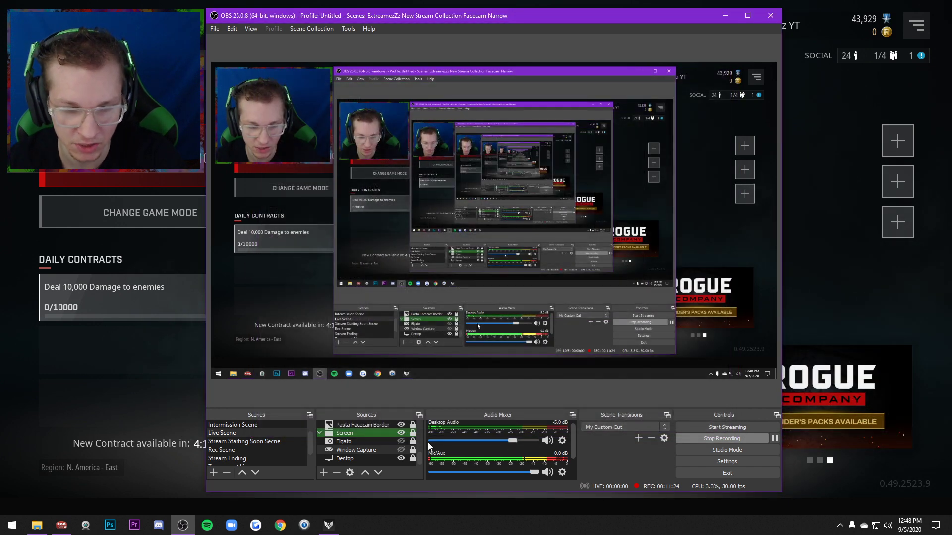
# Review the capture options of the Window Capture and Destop sources without changing them
pyautogui.rightClick(374, 448)
pyautogui.click(382, 442)
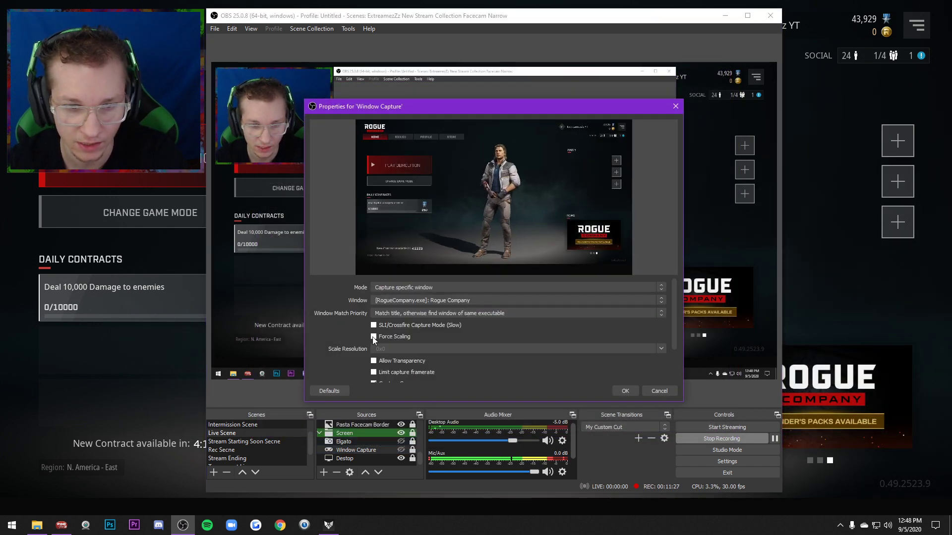
pyautogui.moveTo(673, 332); pyautogui.dragTo(674, 377)
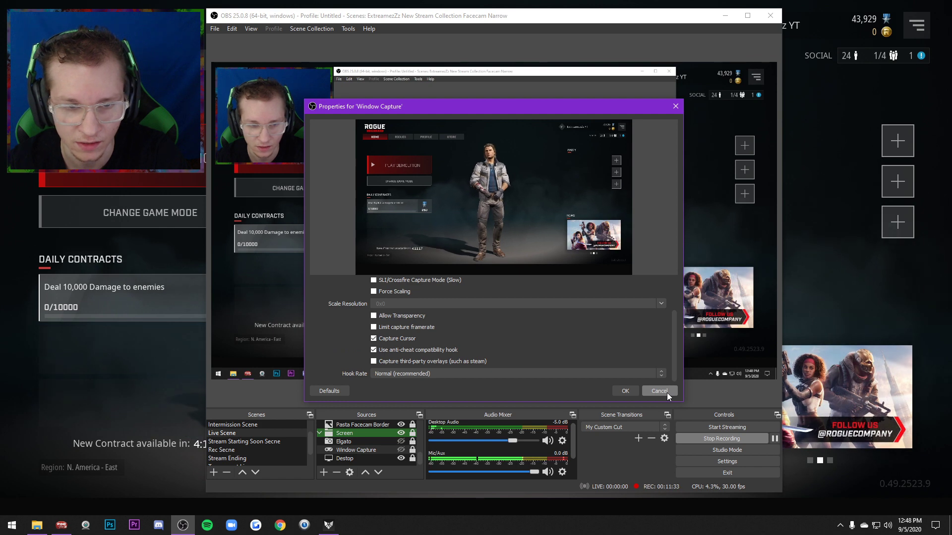
pyautogui.click(667, 393)
pyautogui.rightClick(340, 458)
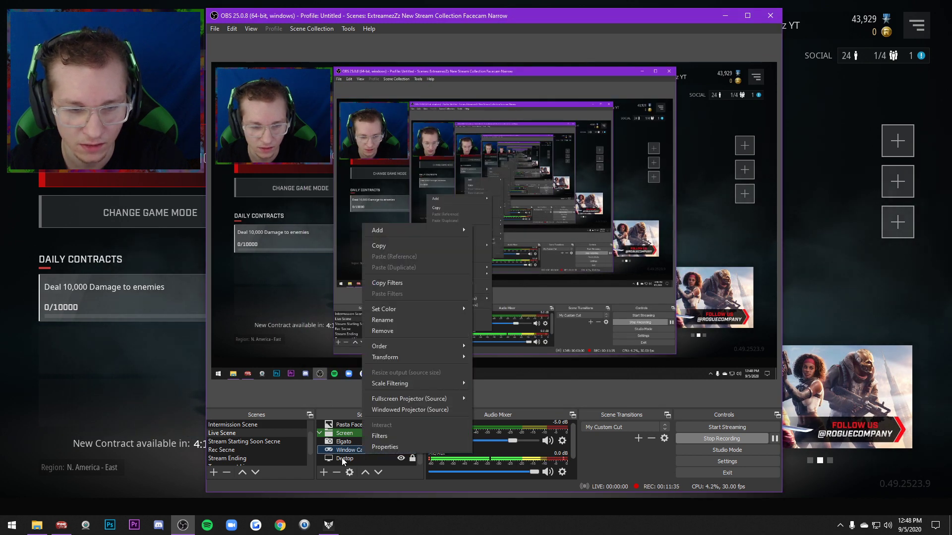
pyautogui.click(358, 453)
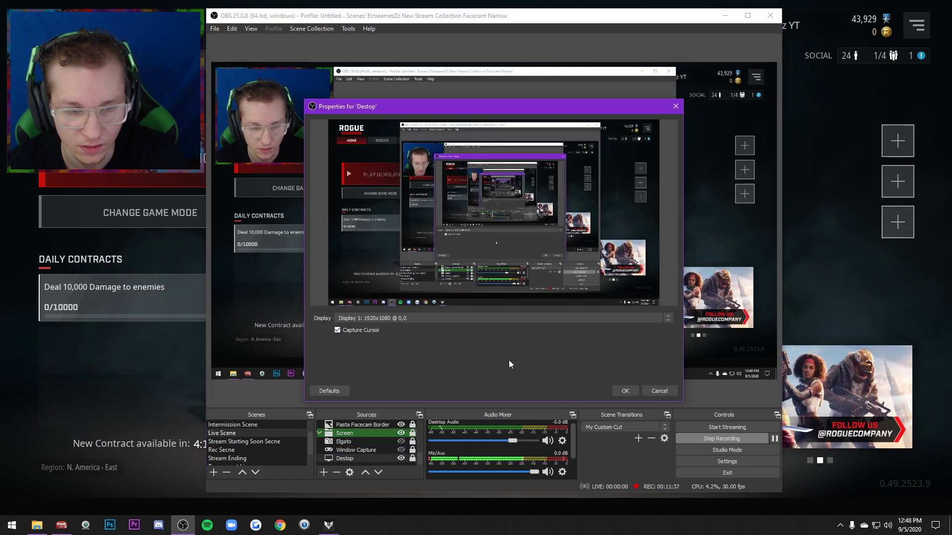
pyautogui.click(655, 393)
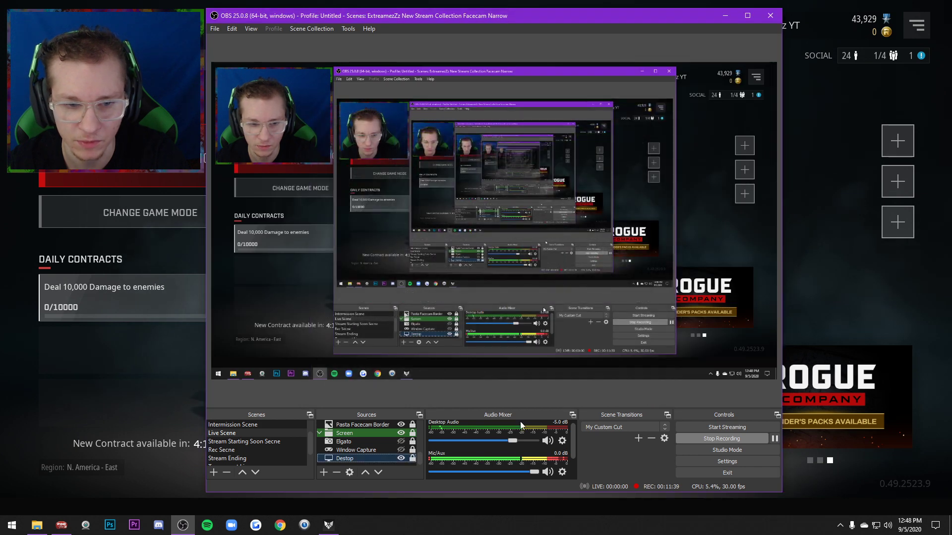
# Check the device assigned in Desktop Audio's properties and the audio devices and sample rate in the global settings
pyautogui.click(562, 441)
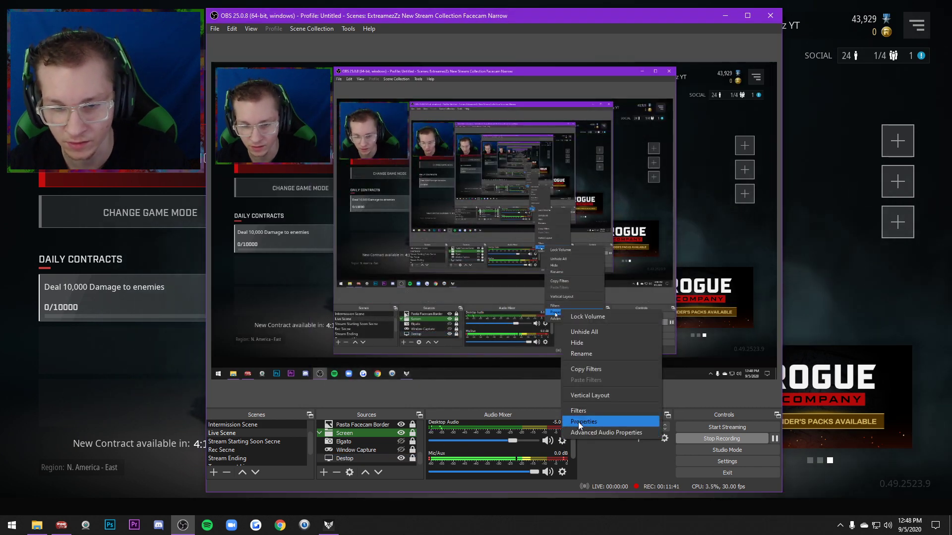
pyautogui.click(577, 421)
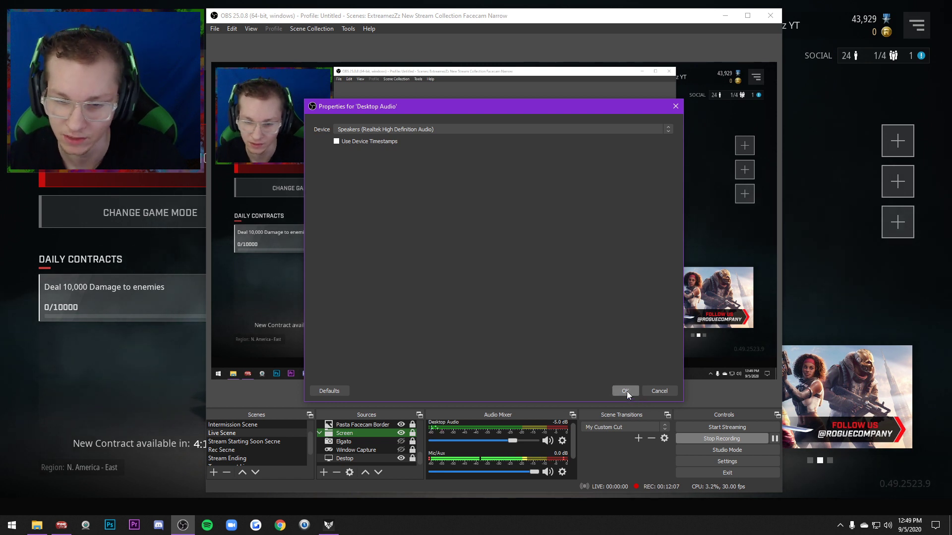
pyautogui.click(657, 393)
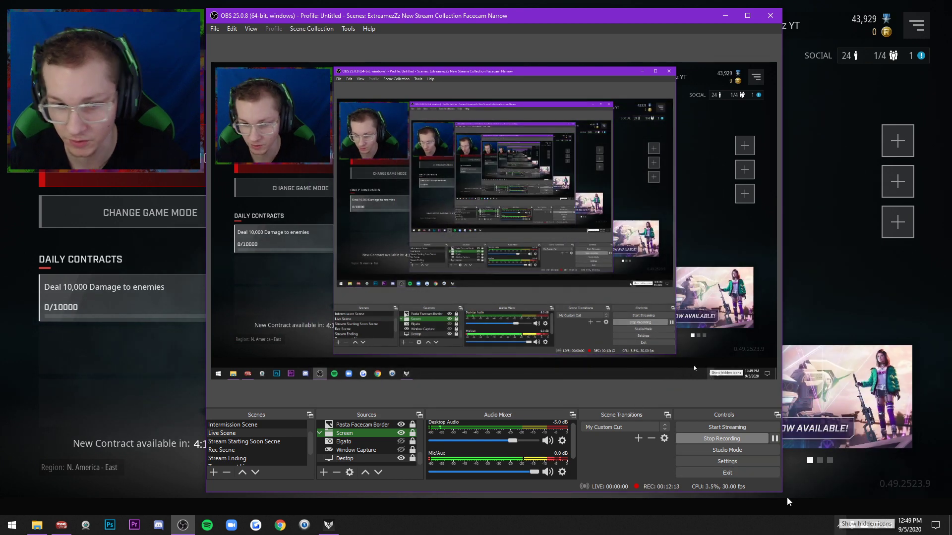
pyautogui.click(727, 461)
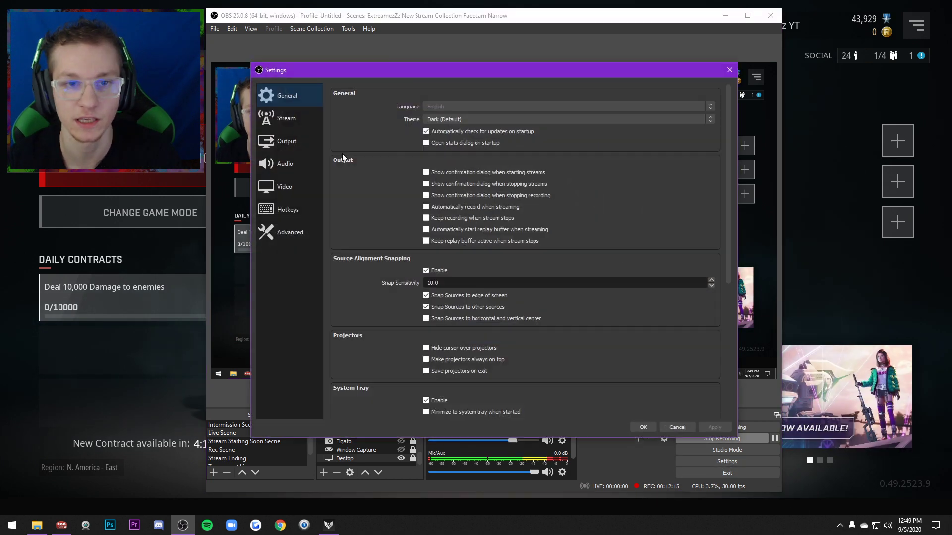
pyautogui.click(278, 161)
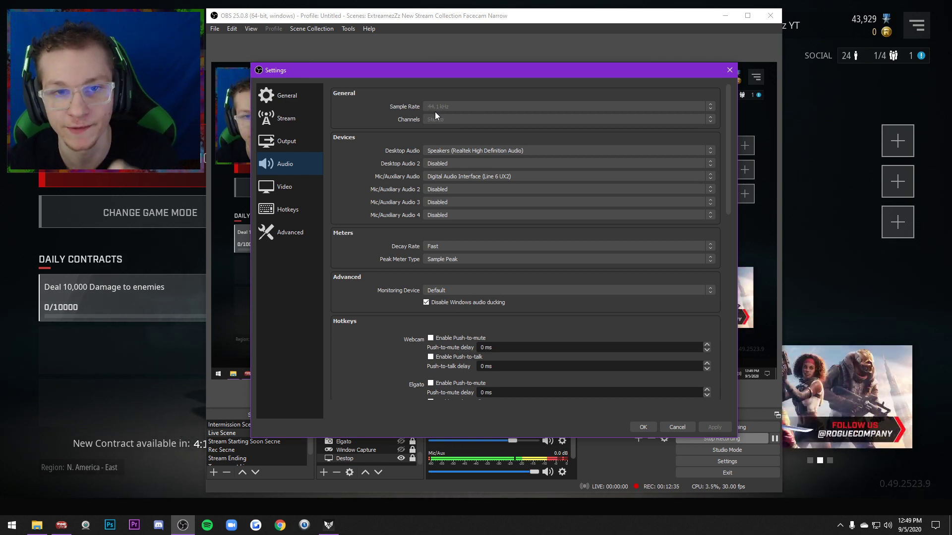
pyautogui.click(646, 427)
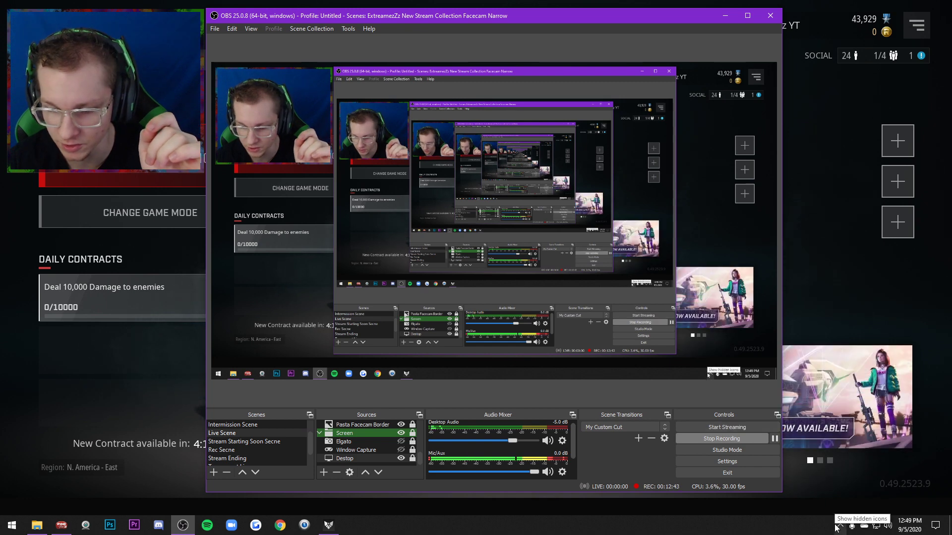
# Review the default format choices of the Realtek Speakers playback device in the Windows sound settings, then cancel without changing them
pyautogui.rightClick(887, 525)
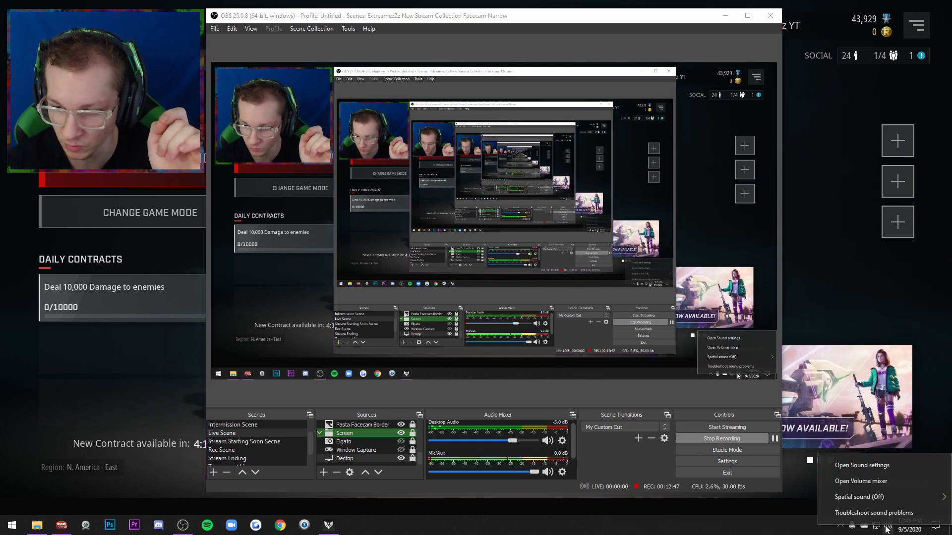
pyautogui.click(857, 465)
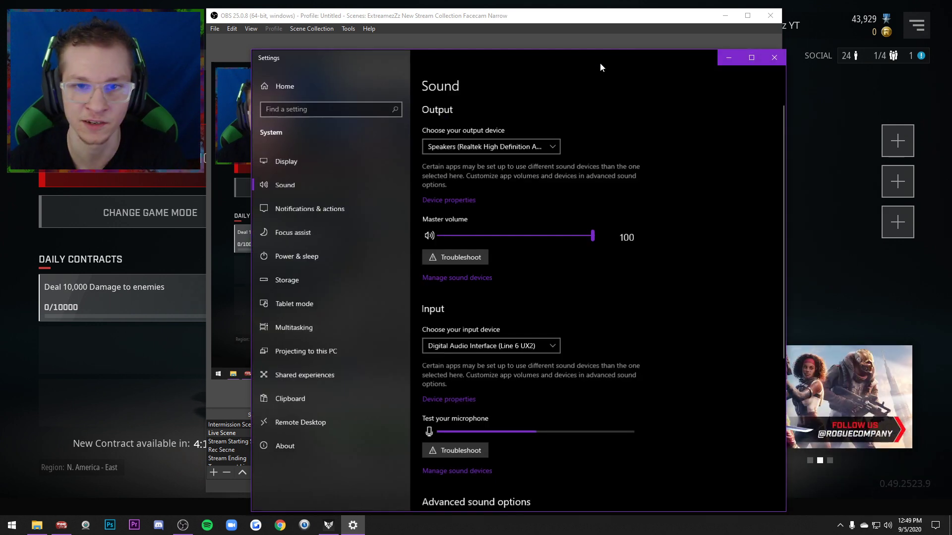
pyautogui.scroll(-5, 578, 294)
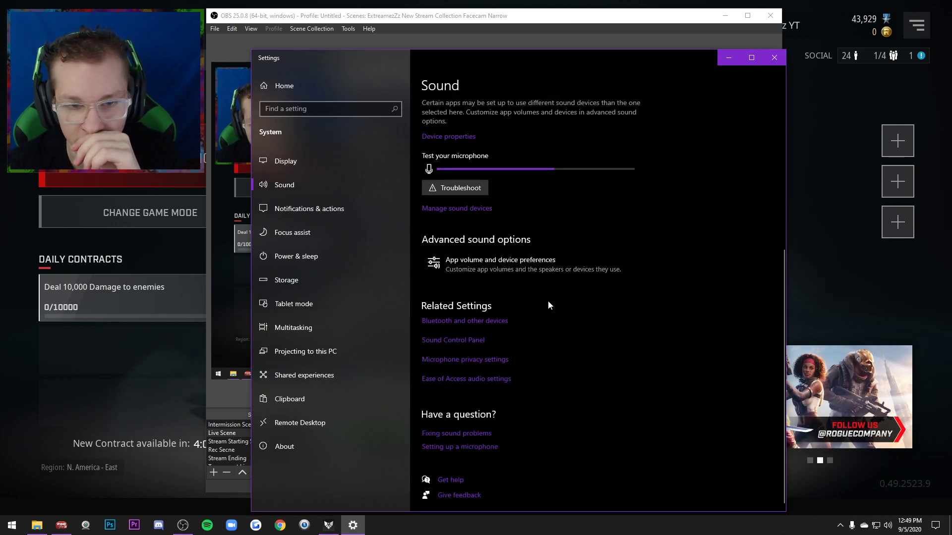
pyautogui.click(453, 340)
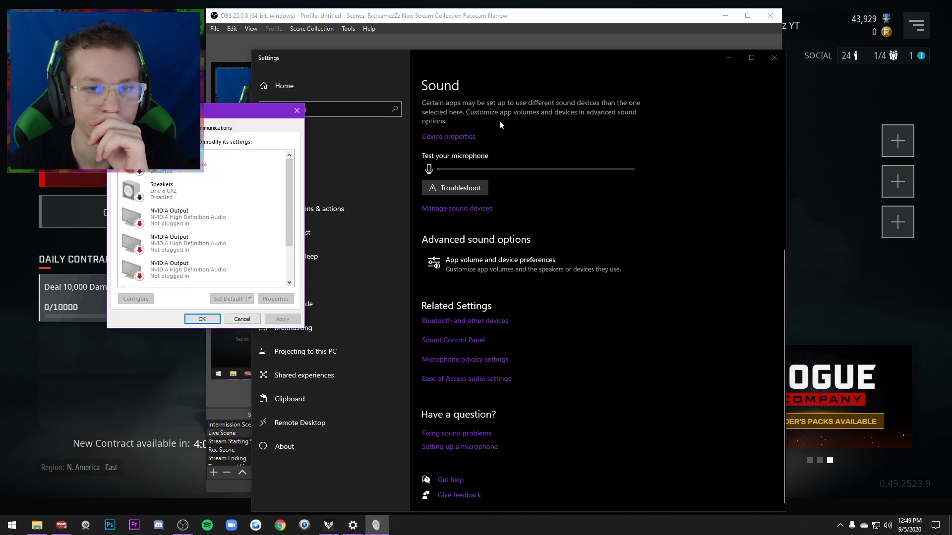
pyautogui.scroll(-3, 244, 202)
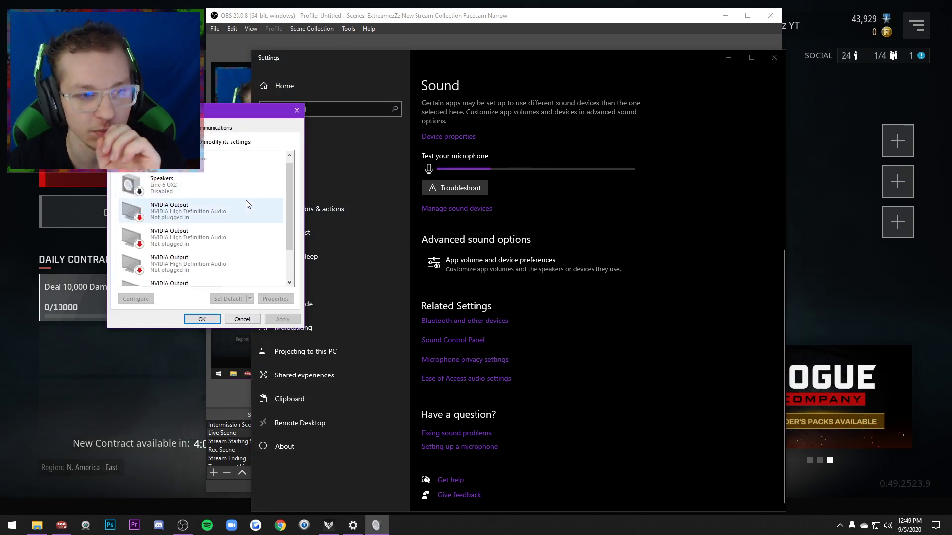
pyautogui.scroll(-3, 228, 241)
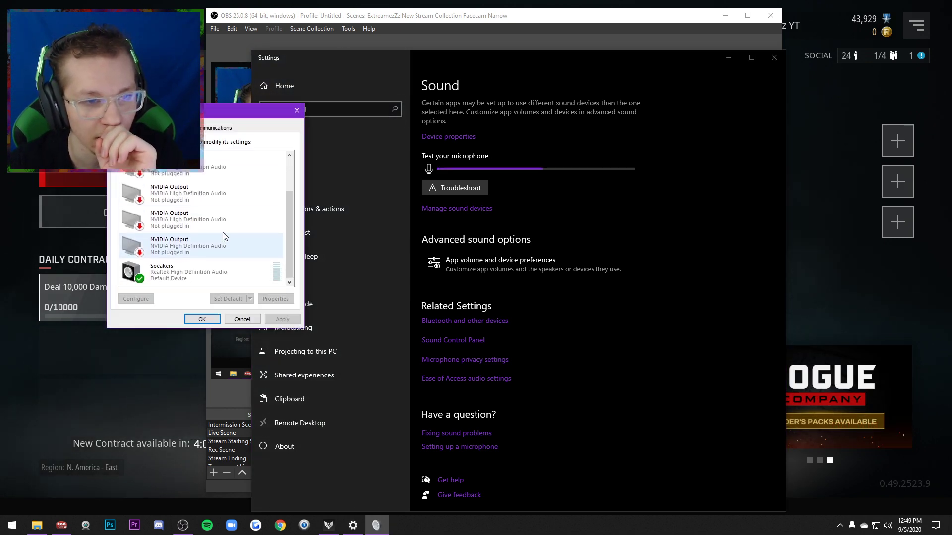
pyautogui.doubleClick(210, 267)
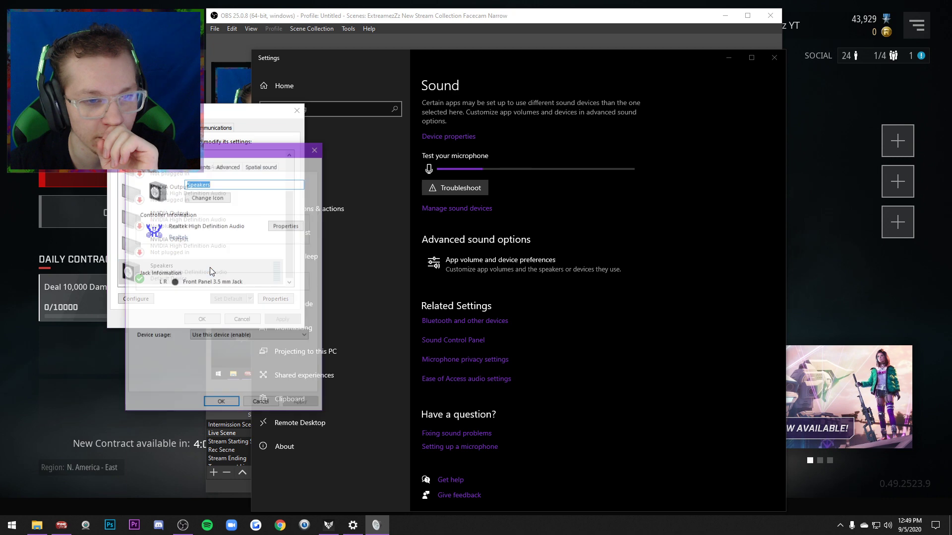
pyautogui.click(229, 166)
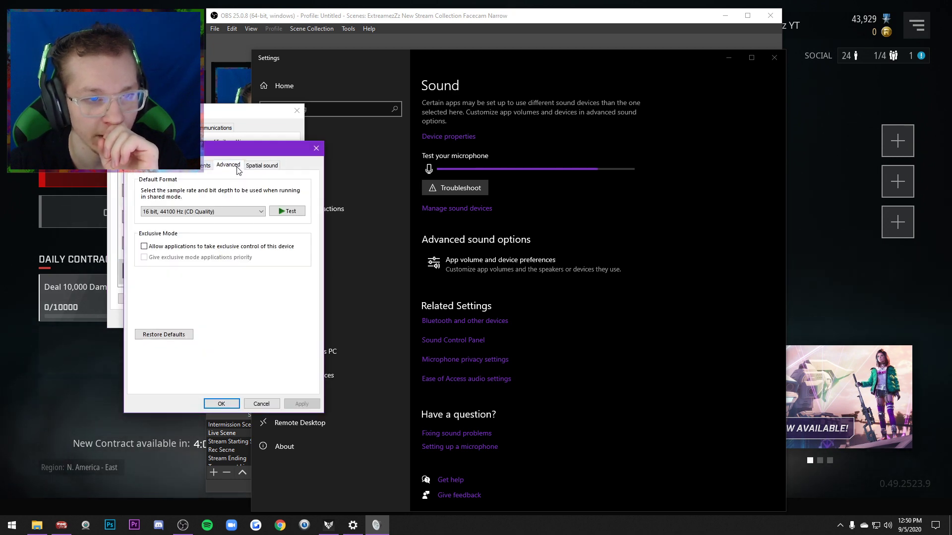
pyautogui.click(247, 214)
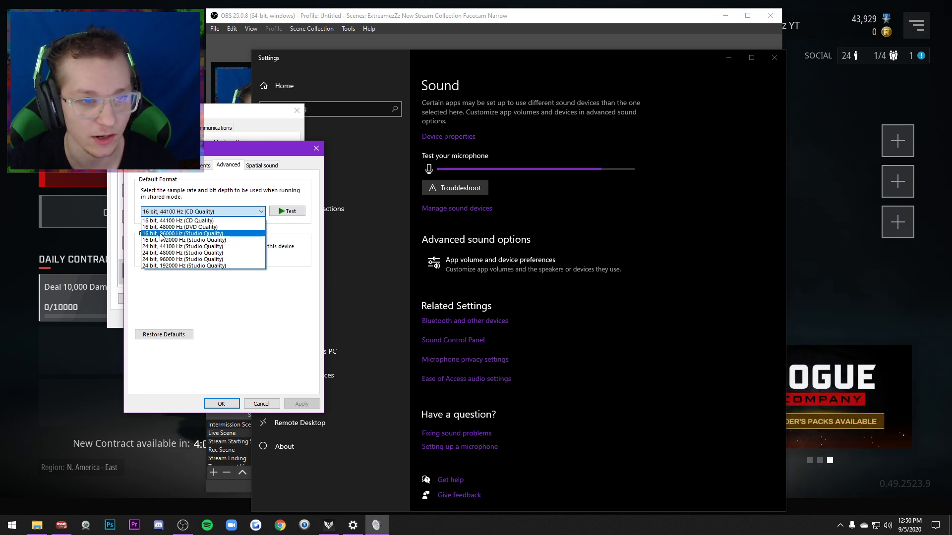
pyautogui.click(263, 406)
pyautogui.click(262, 404)
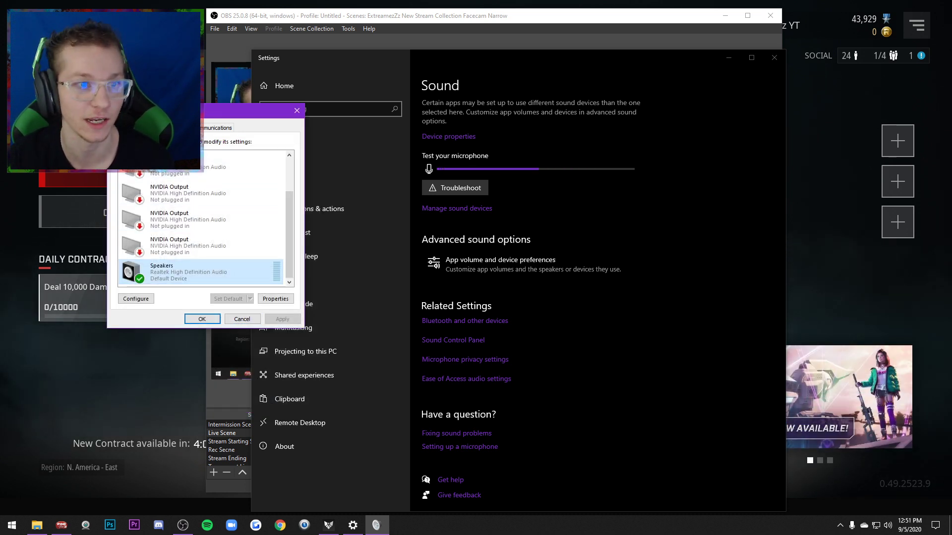
# Check the microphone boost and default format of the Line 6 UX2 Digital Audio Interface recording device, then put the Windows sound settings away
pyautogui.click(151, 127)
pyautogui.doubleClick(181, 226)
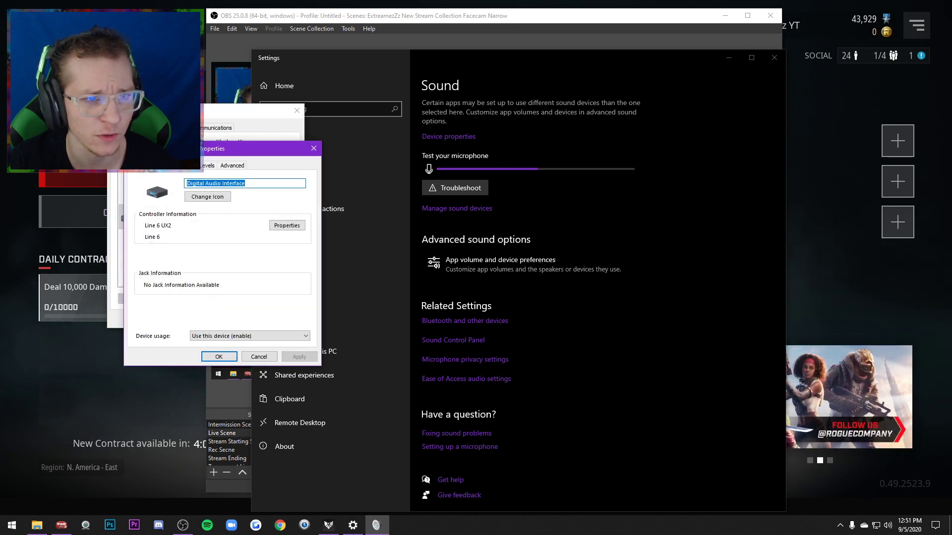
pyautogui.click(170, 167)
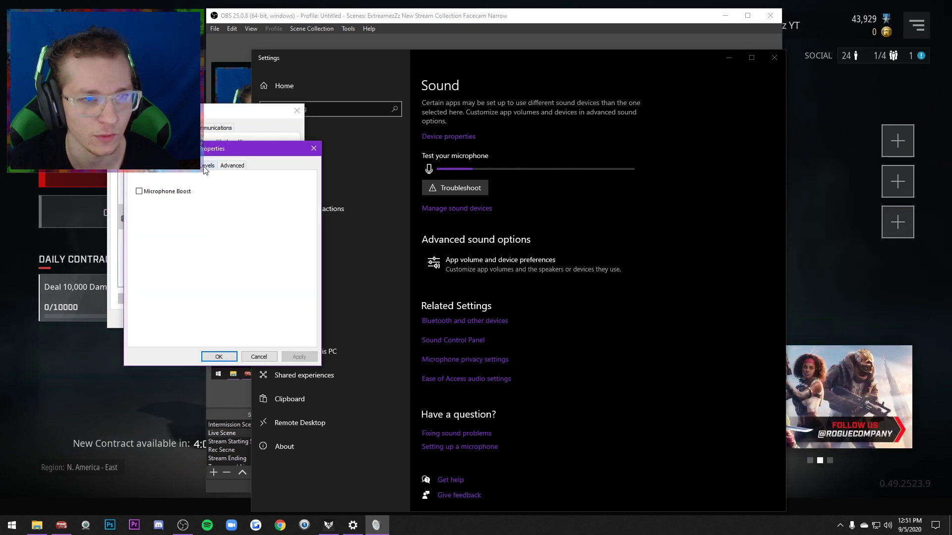
pyautogui.click(232, 165)
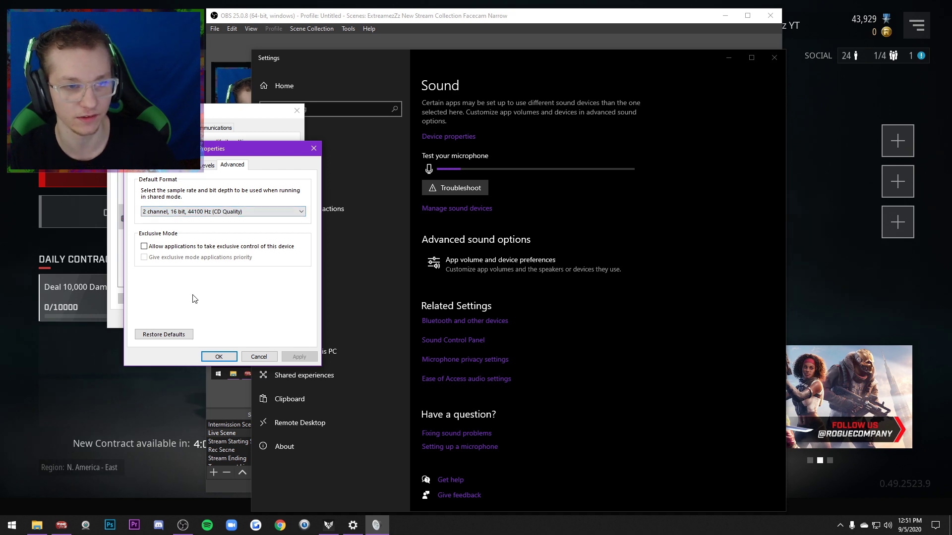
pyautogui.click(219, 357)
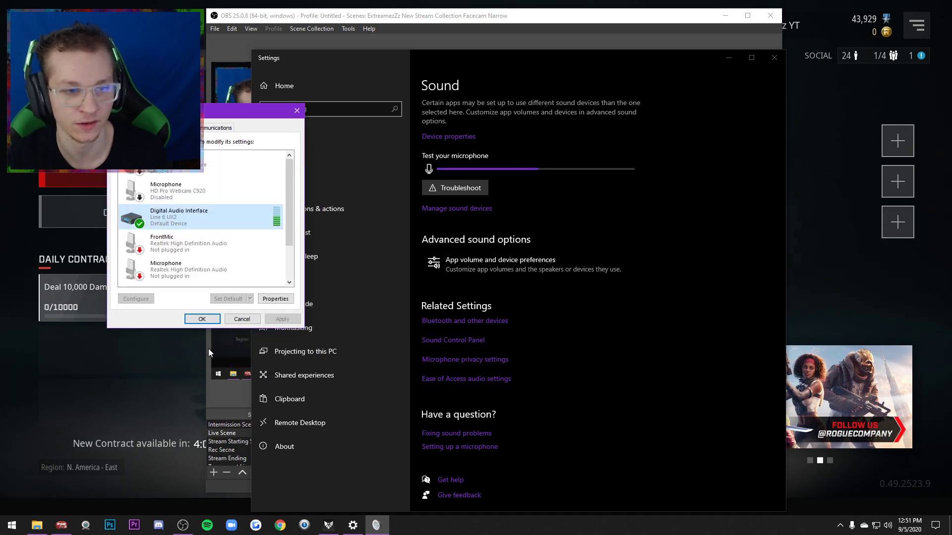
pyautogui.click(204, 318)
pyautogui.click(724, 61)
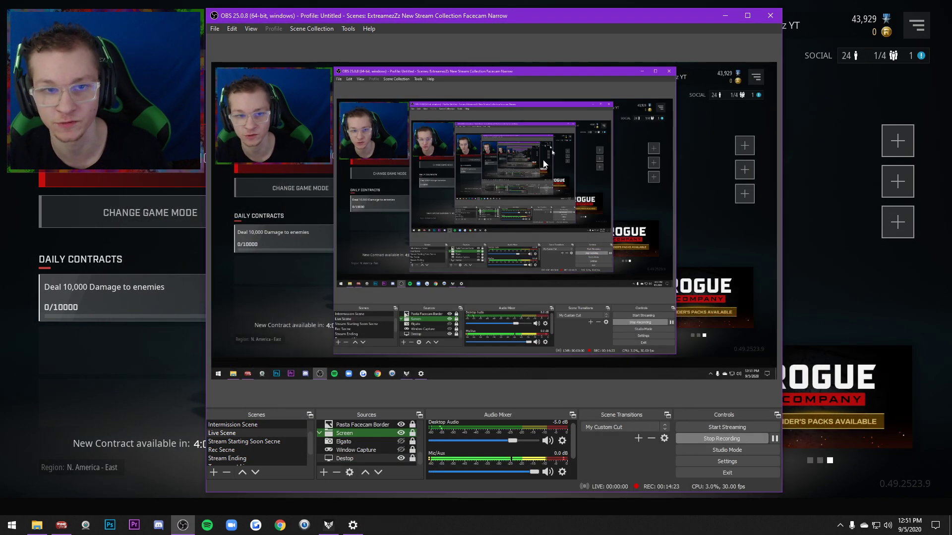
# Compare the OBS video resolution and frame rate settings with the streaming and recording output settings, then close the settings
pyautogui.click(723, 462)
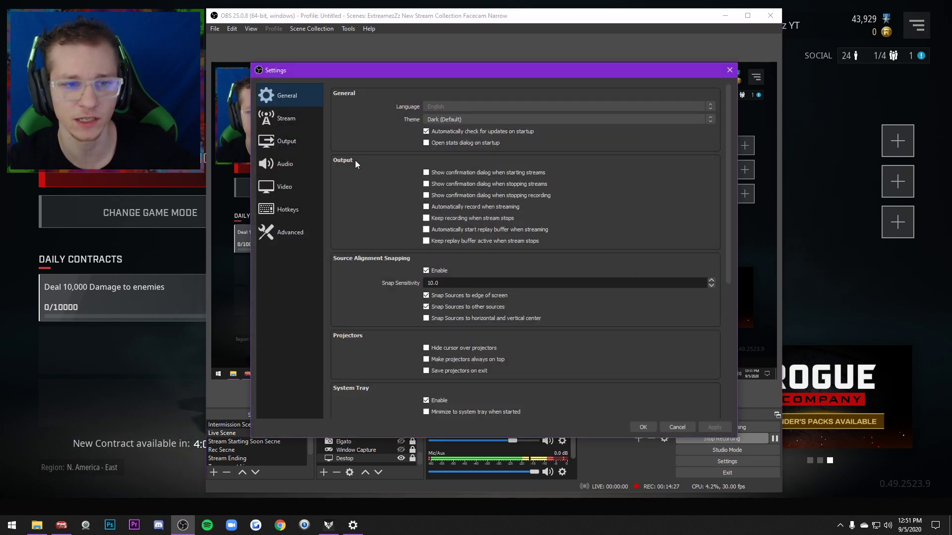
pyautogui.click(281, 188)
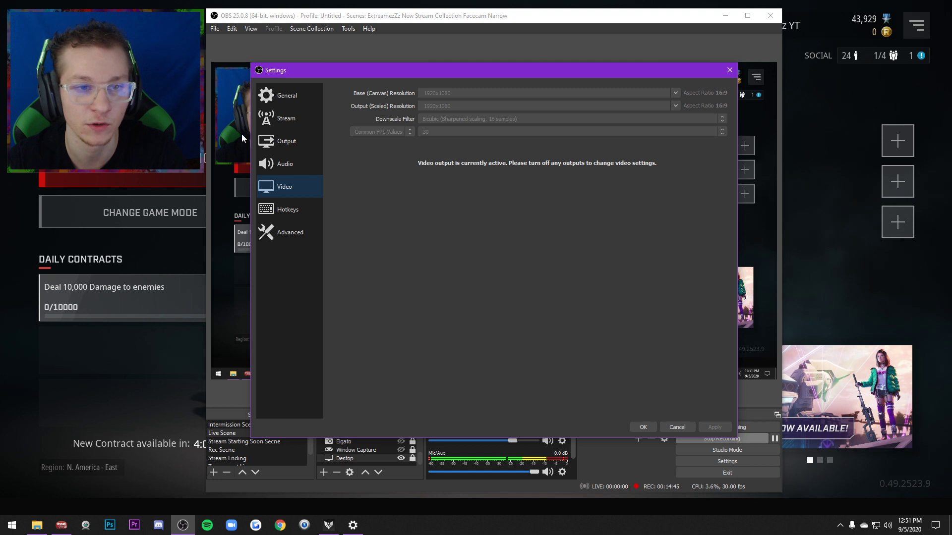
pyautogui.click(273, 144)
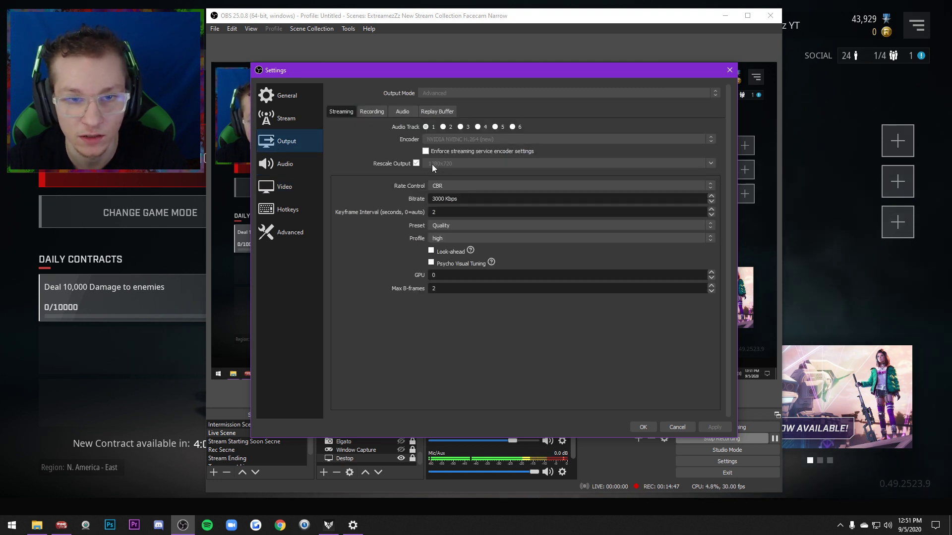
pyautogui.click(373, 110)
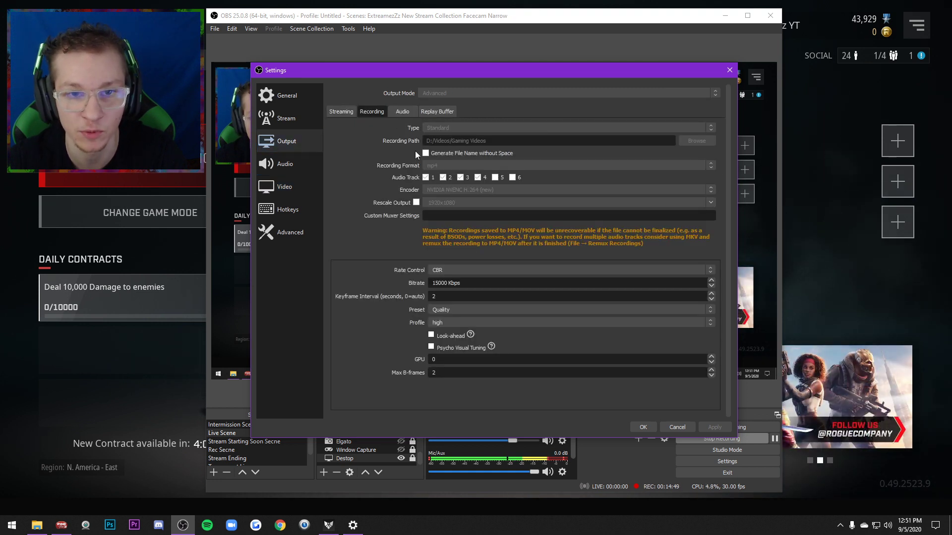
pyautogui.click(341, 111)
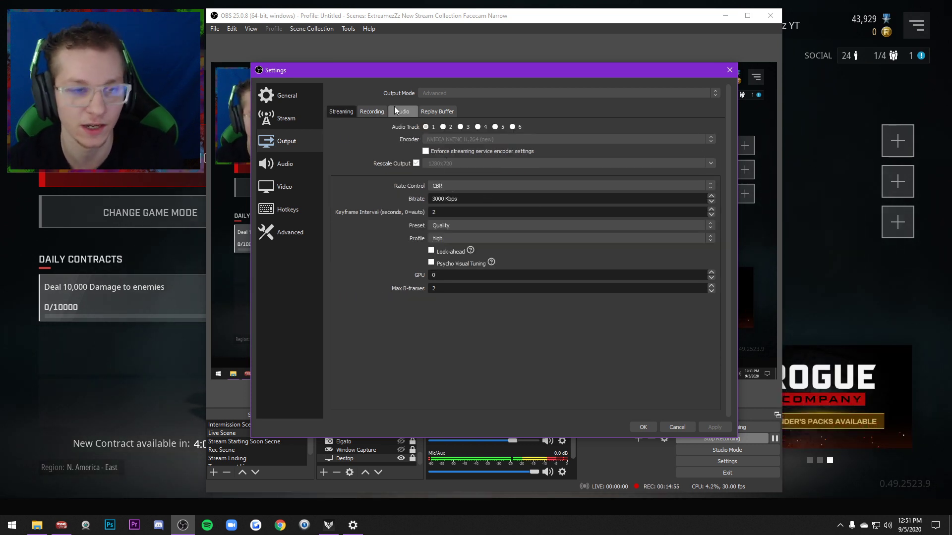
pyautogui.click(278, 189)
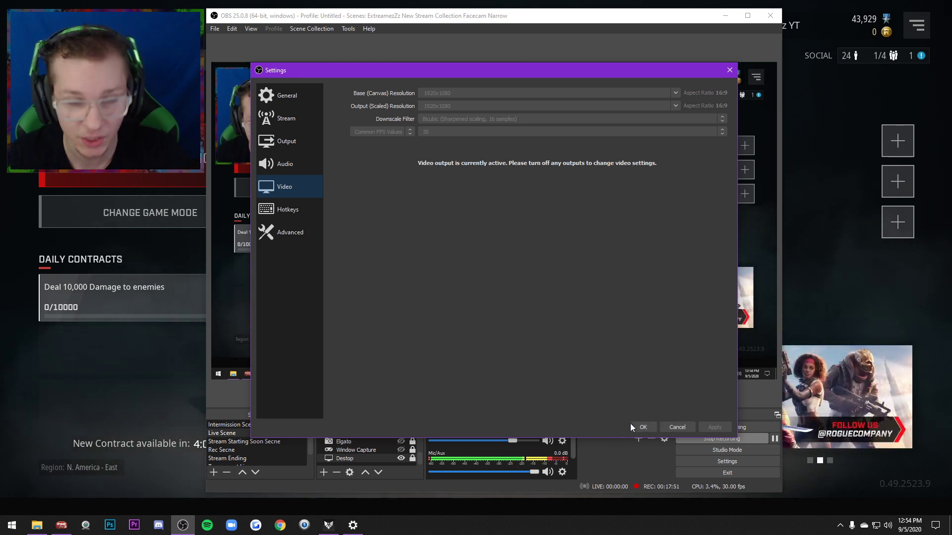
pyautogui.click(642, 427)
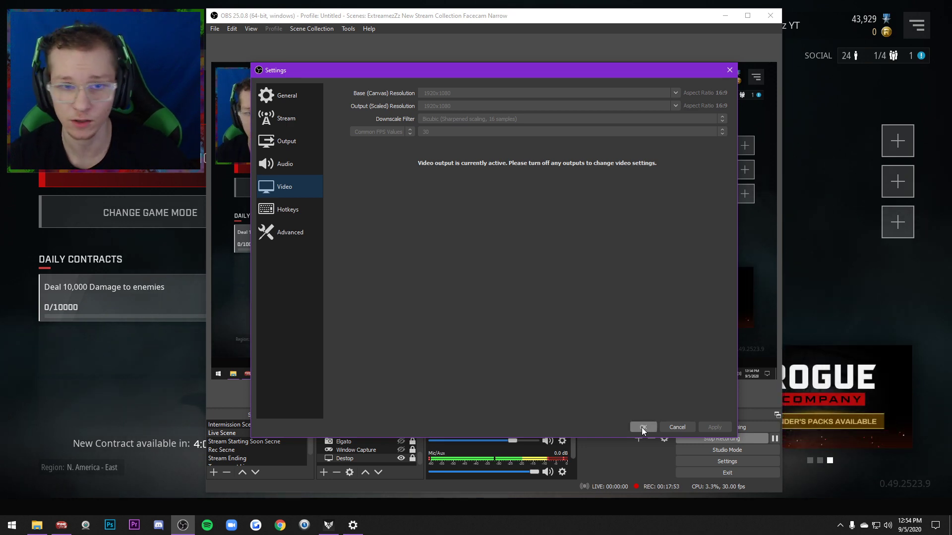